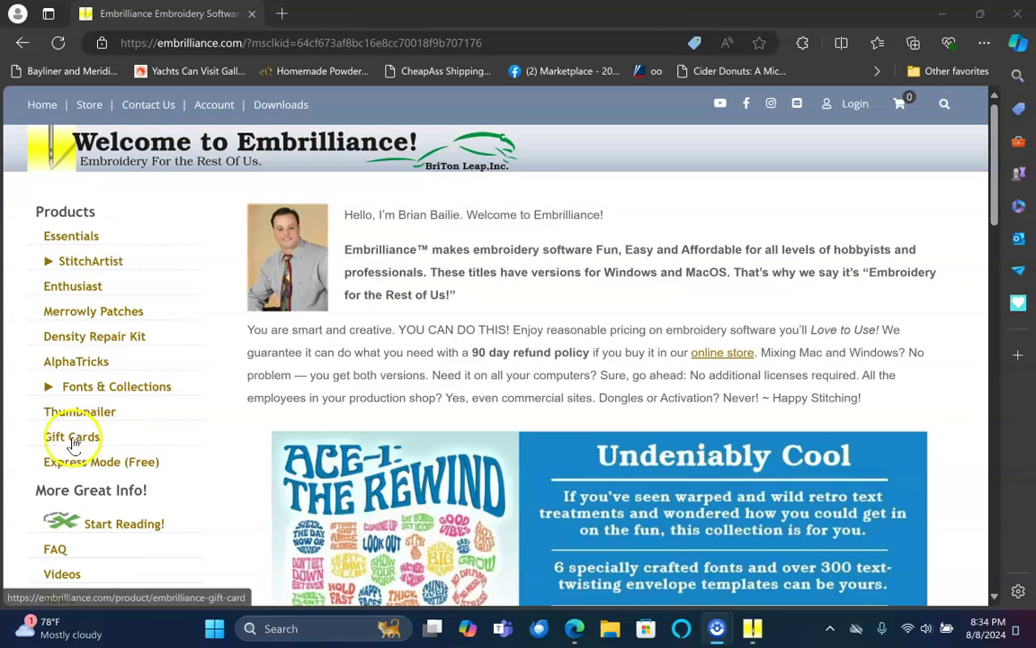
Go to the free Express Mode page on embrilliance.com and scroll to its Windows and Mac download links.
{"action": "left_click", "coordinate": [113, 465]}
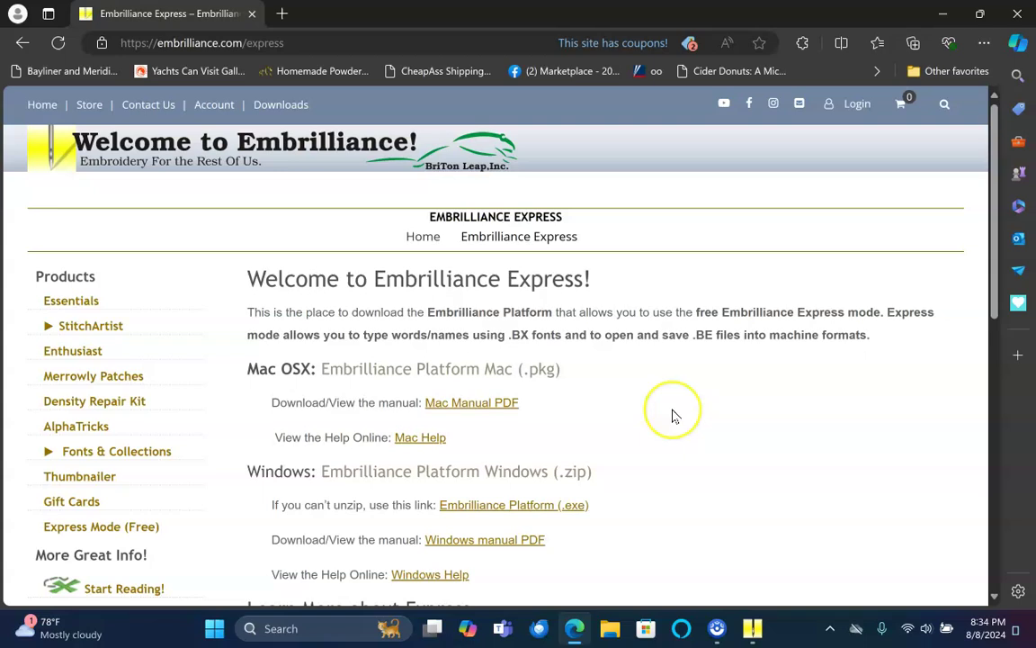
{"action": "scroll", "coordinate": [673, 416], "scroll_direction": "down", "scroll_amount": 1}
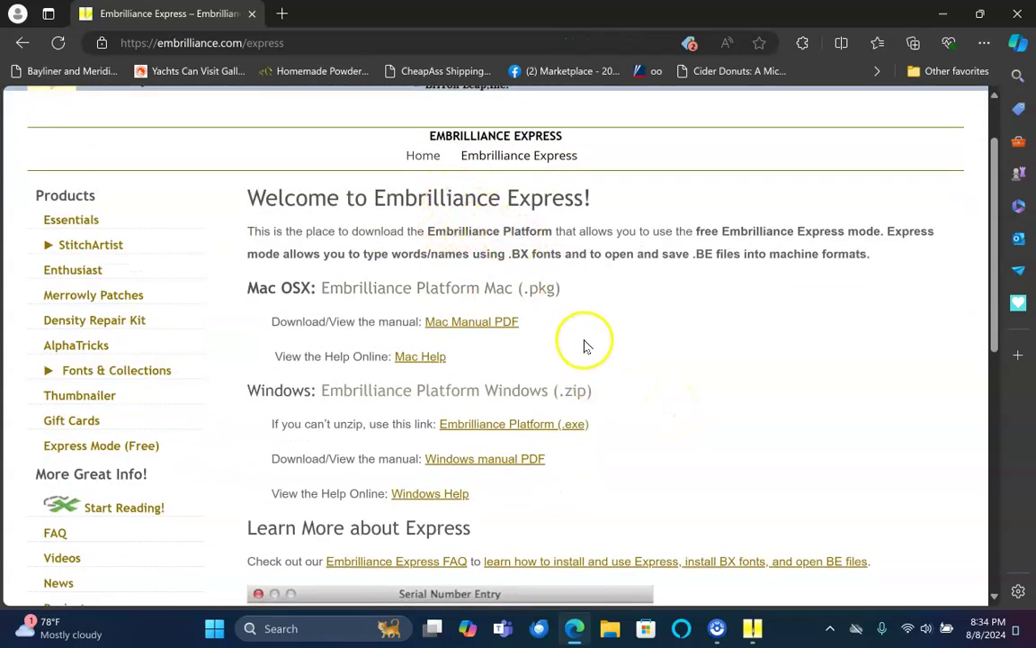
{"action": "scroll", "coordinate": [603, 358], "scroll_direction": "down", "scroll_amount": 1}
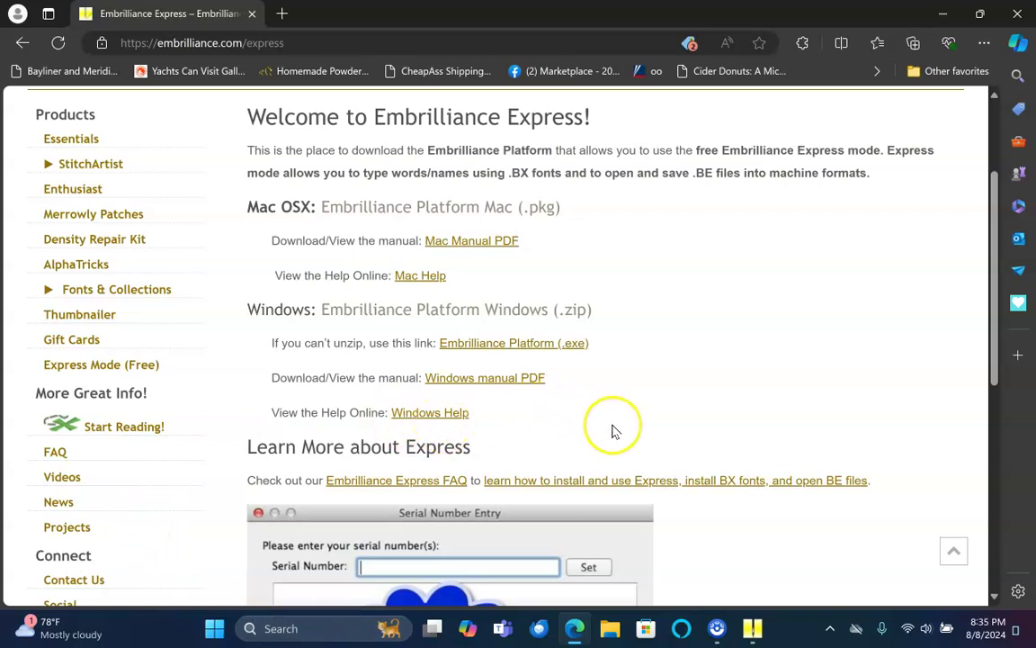
Switch to Embrilliance and add a default 'ABC' Block lettering object to the hoop.
{"action": "left_click", "coordinate": [752, 632]}
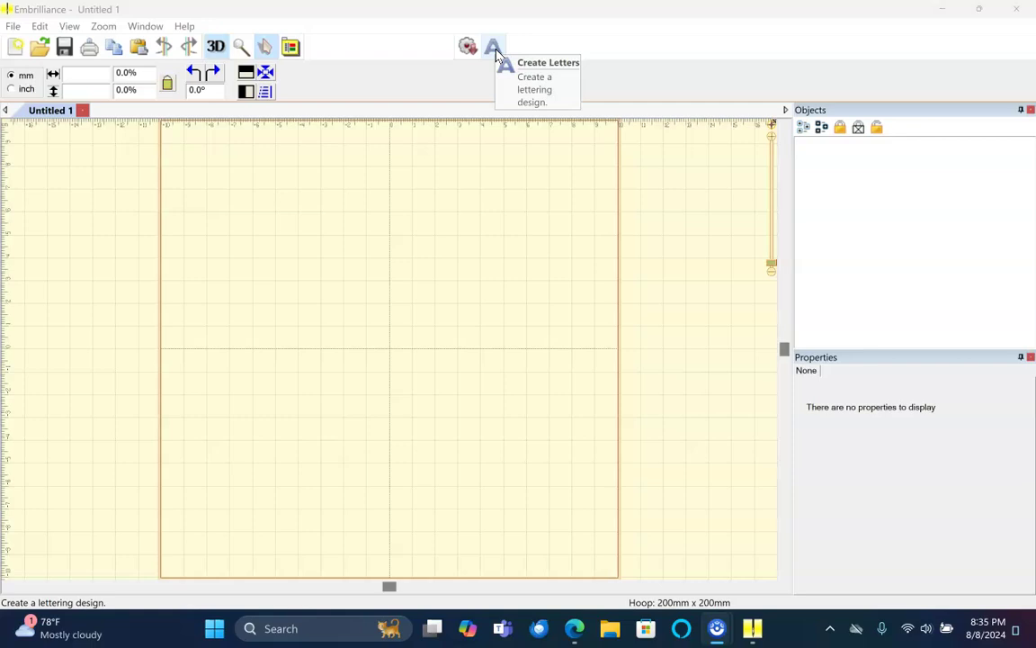
{"action": "left_click", "coordinate": [494, 50]}
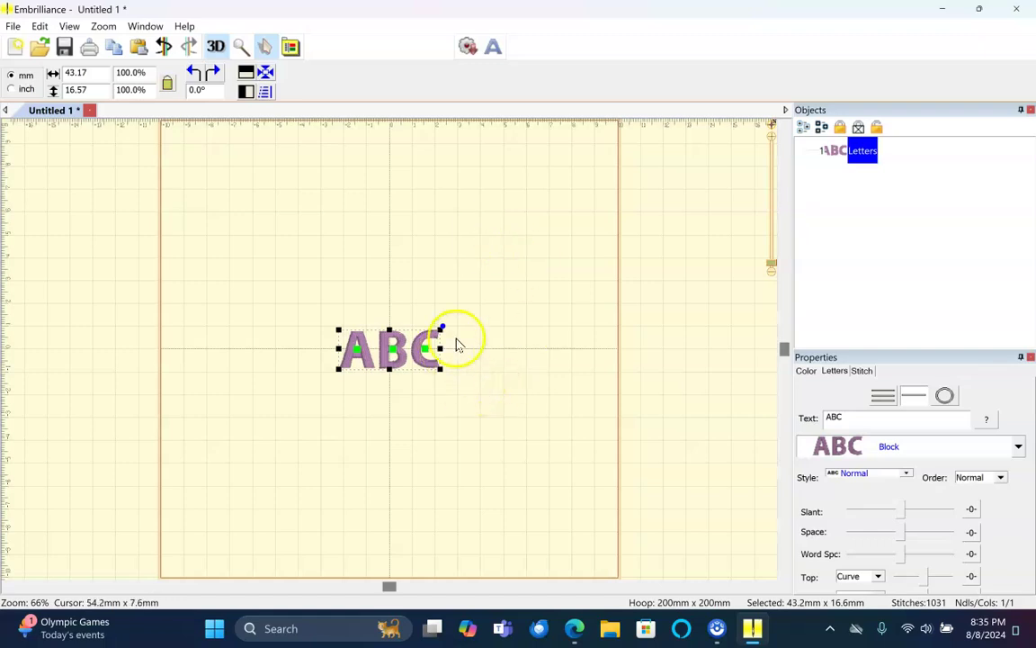
Change the lettering text to 'Happy Birthday', keeping Normal style and the Block font.
{"action": "left_click", "coordinate": [845, 420]}
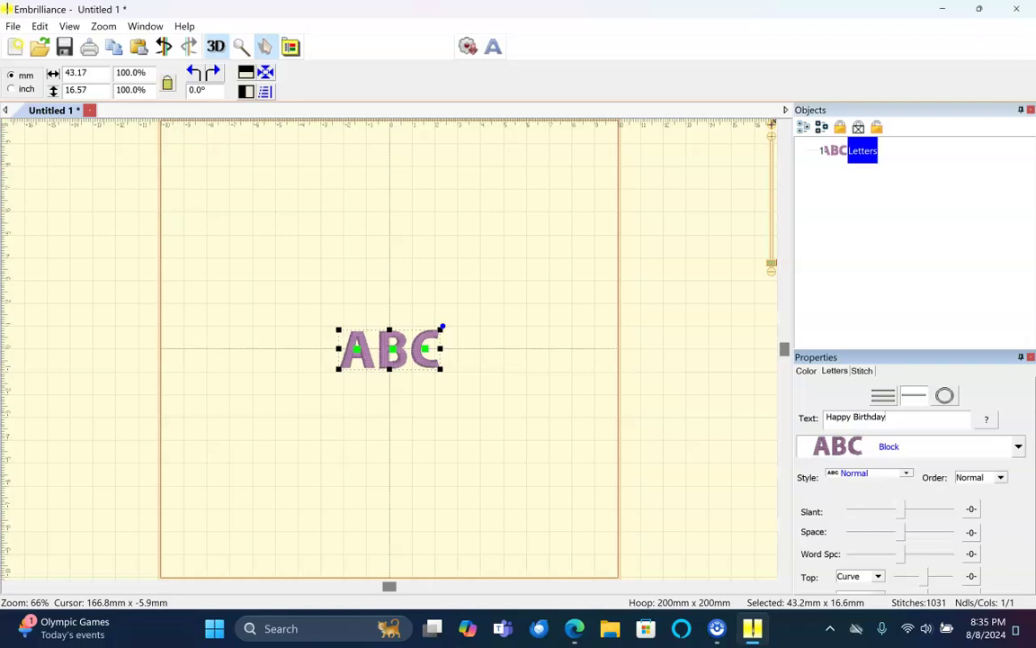
{"action": "left_click", "coordinate": [860, 474]}
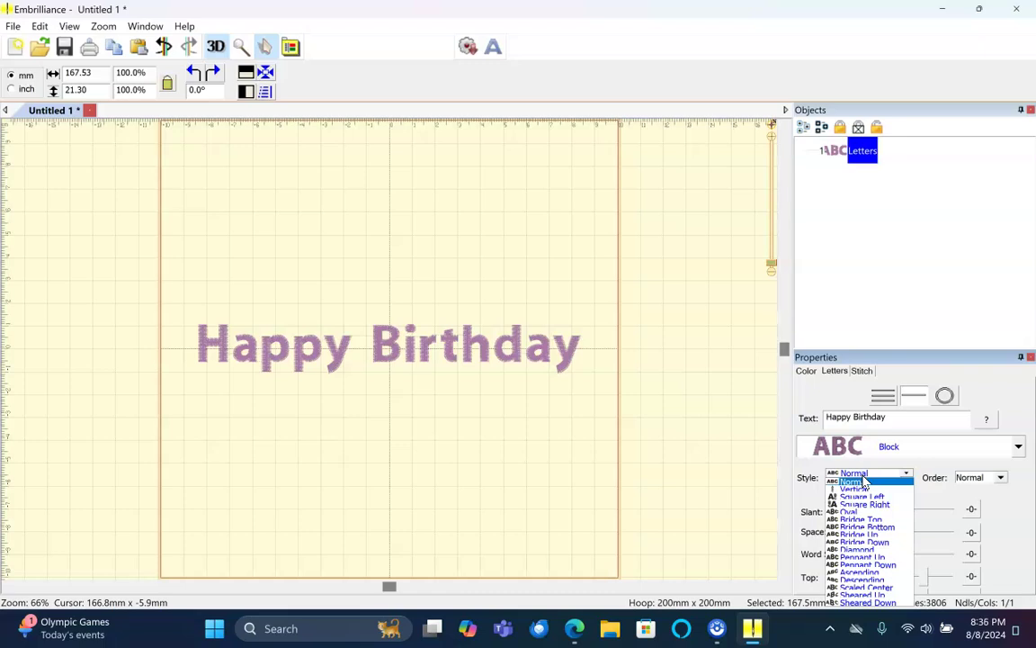
{"action": "left_click", "coordinate": [929, 441]}
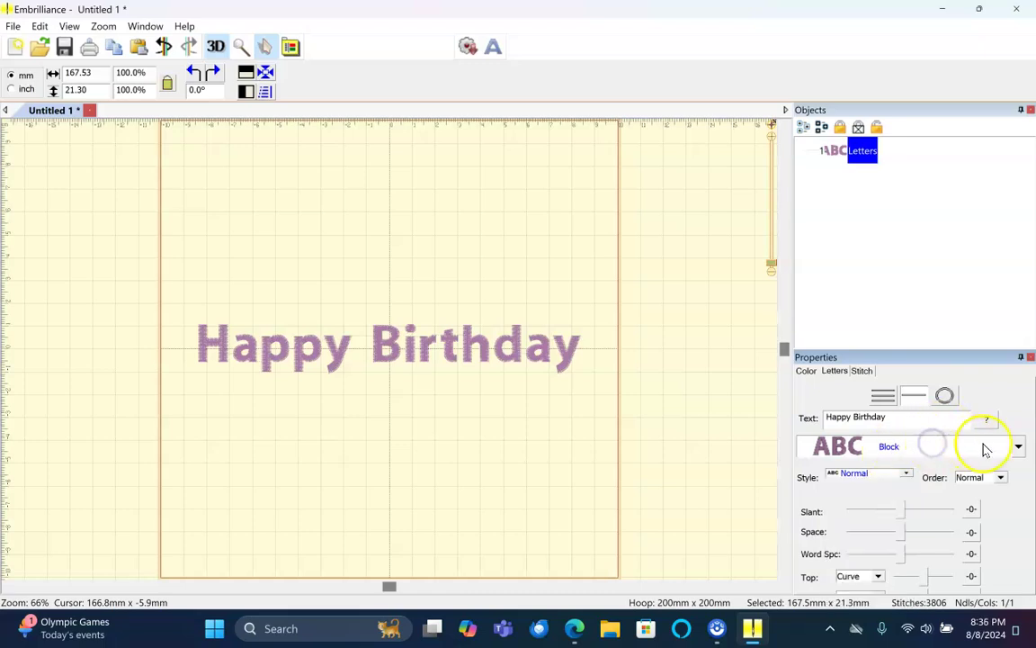
{"action": "left_click", "coordinate": [1018, 448]}
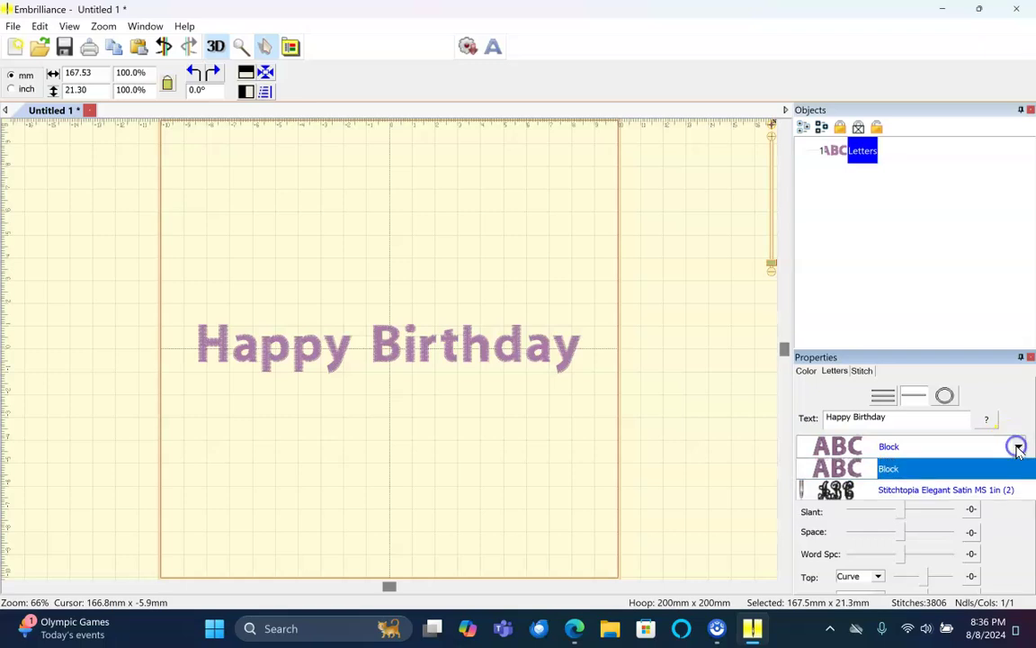
{"action": "left_click", "coordinate": [884, 469]}
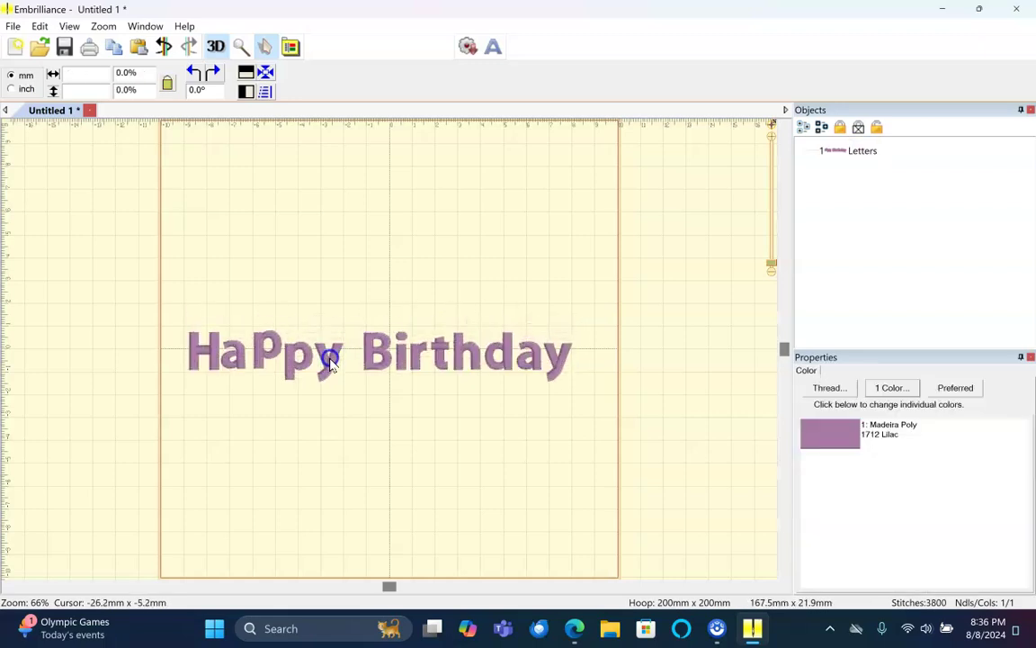
Nudge the 'y' of Happy and the 'i' and 't' of Birthday up or down for a bouncy look.
{"action": "left_click", "coordinate": [326, 368]}
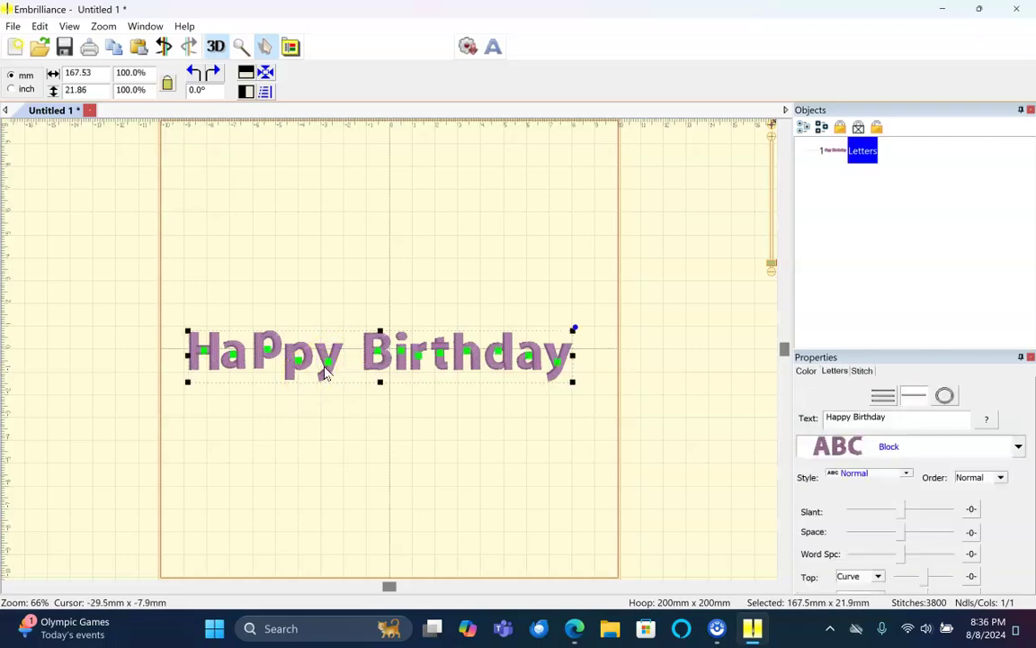
{"action": "left_click", "coordinate": [328, 367]}
{"action": "left_click_drag", "start_coordinate": [328, 368], "coordinate": [332, 352]}
{"action": "left_click", "coordinate": [402, 358]}
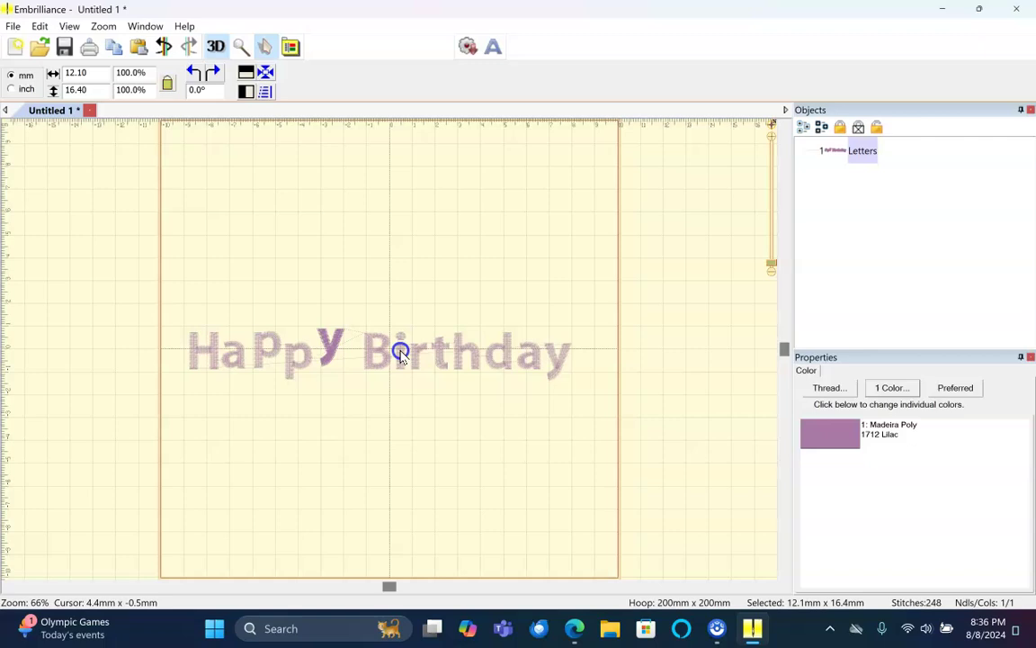
{"action": "left_click_drag", "start_coordinate": [401, 358], "coordinate": [440, 347]}
{"action": "left_click", "coordinate": [440, 355]}
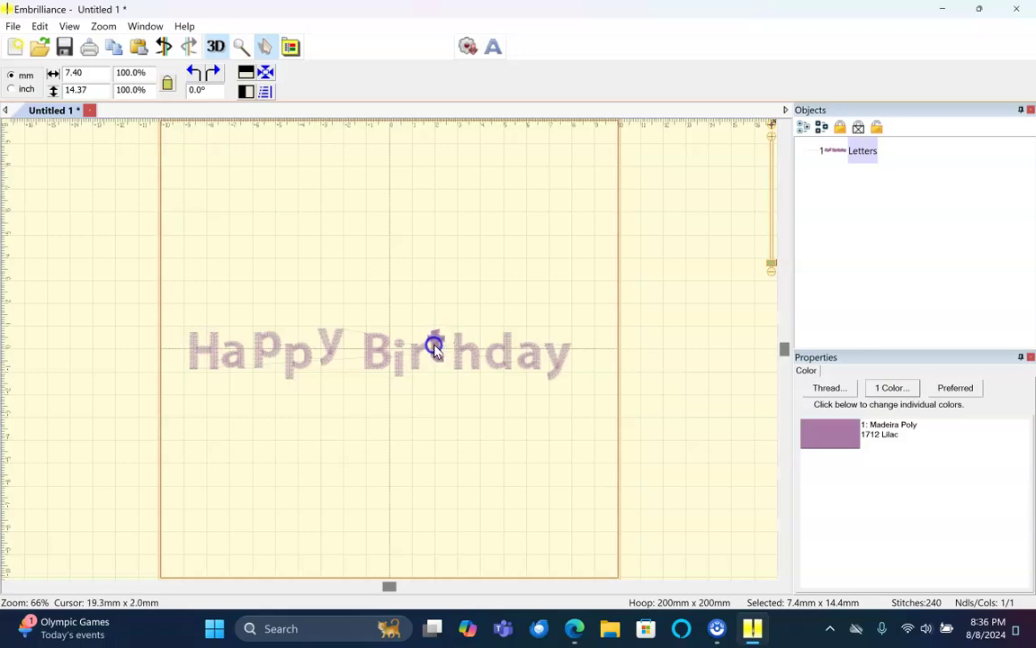
{"action": "left_click_drag", "start_coordinate": [434, 349], "coordinate": [436, 348]}
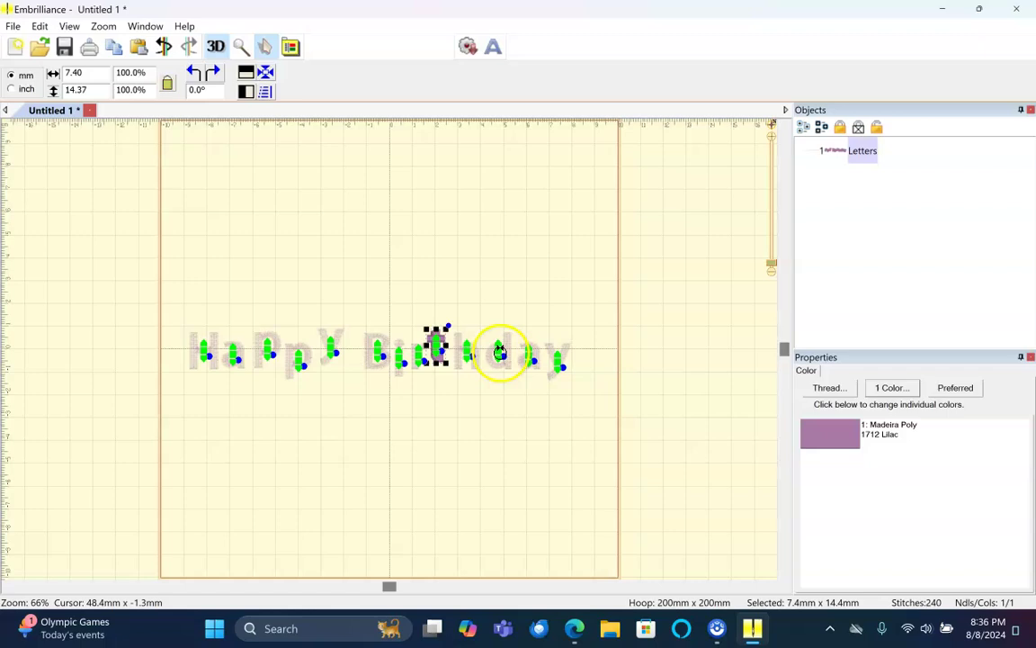
{"action": "left_click", "coordinate": [500, 351]}
{"action": "left_click", "coordinate": [436, 402]}
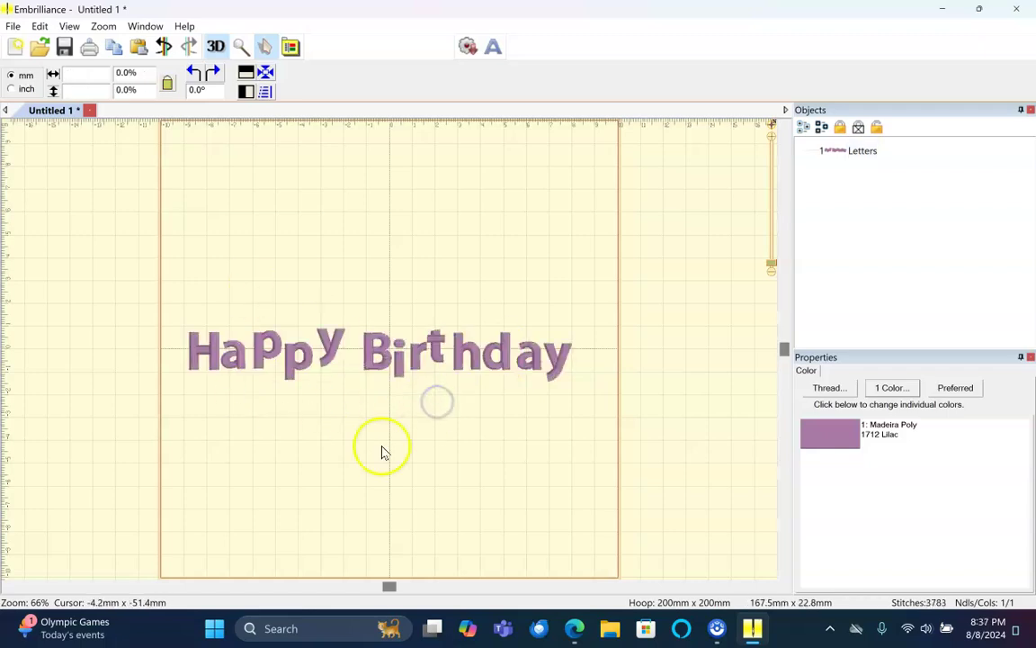
{"action": "left_click", "coordinate": [13, 26]}
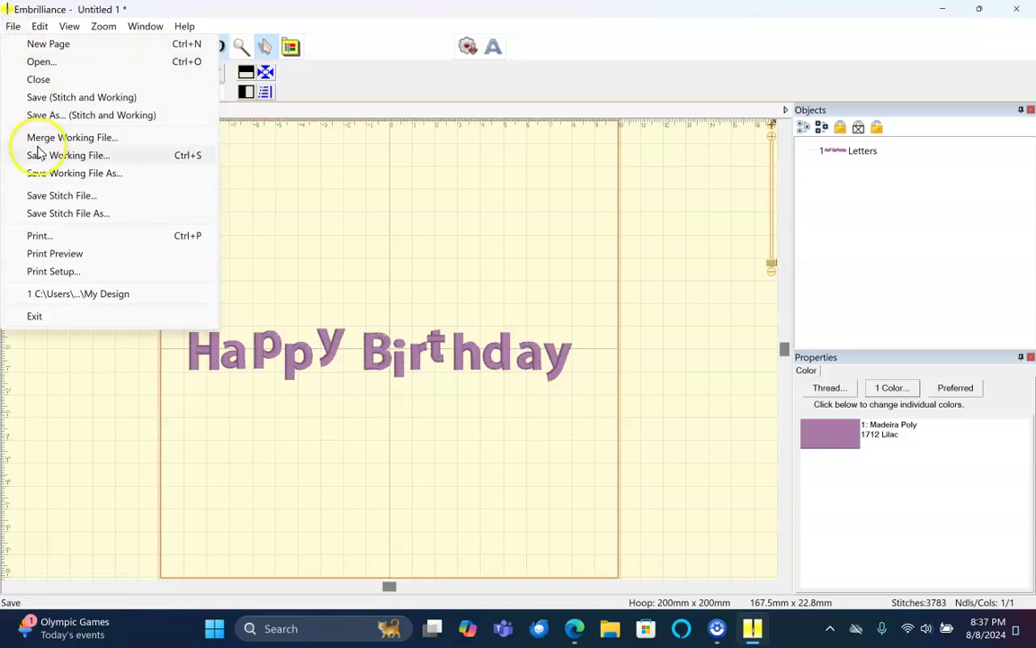
{"action": "left_click", "coordinate": [54, 98]}
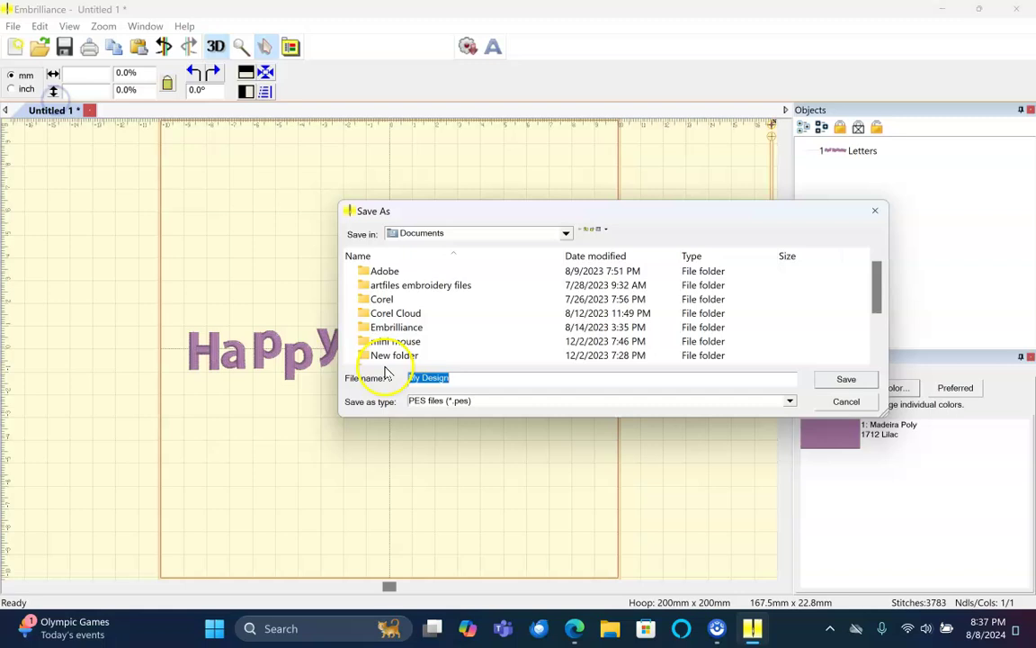
{"action": "left_click", "coordinate": [501, 403]}
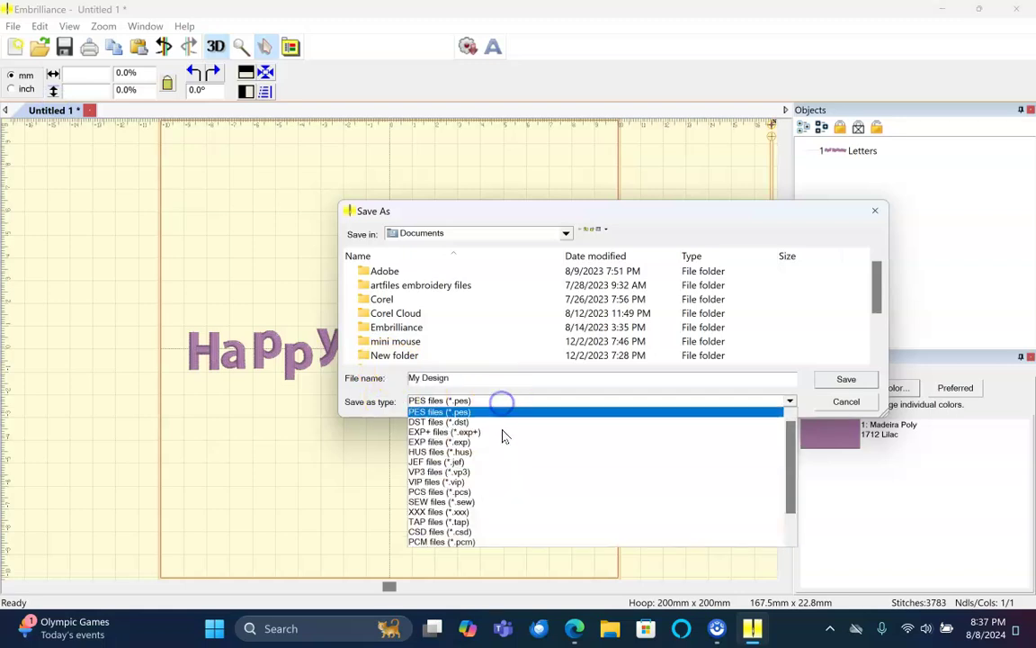
{"action": "scroll", "coordinate": [493, 486], "scroll_direction": "down", "scroll_amount": 1}
{"action": "scroll", "coordinate": [508, 502], "scroll_direction": "up", "scroll_amount": 2}
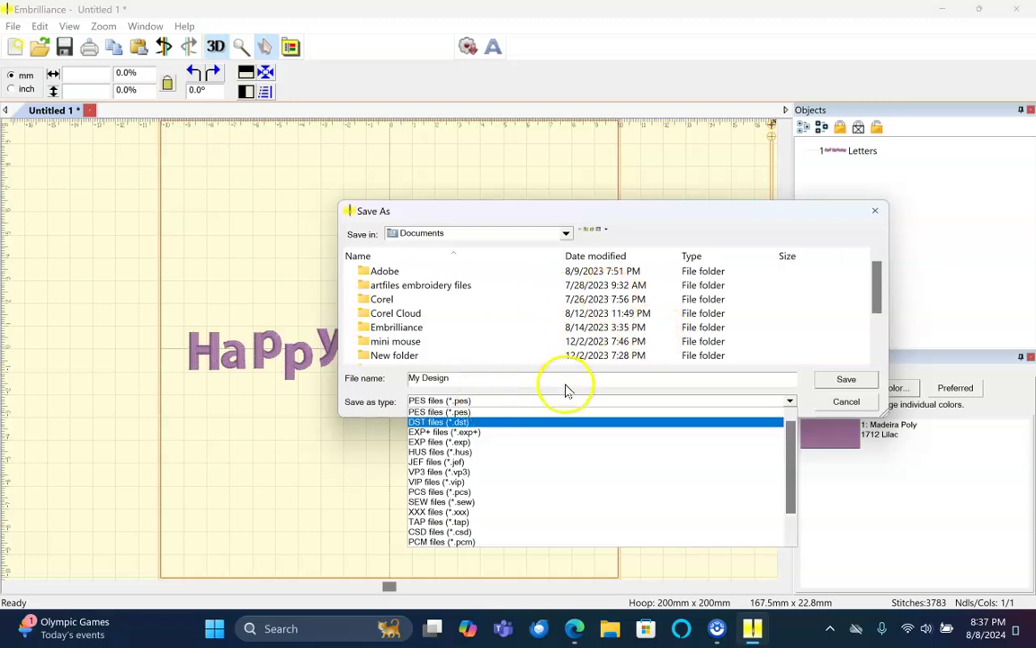
{"action": "left_click", "coordinate": [841, 411]}
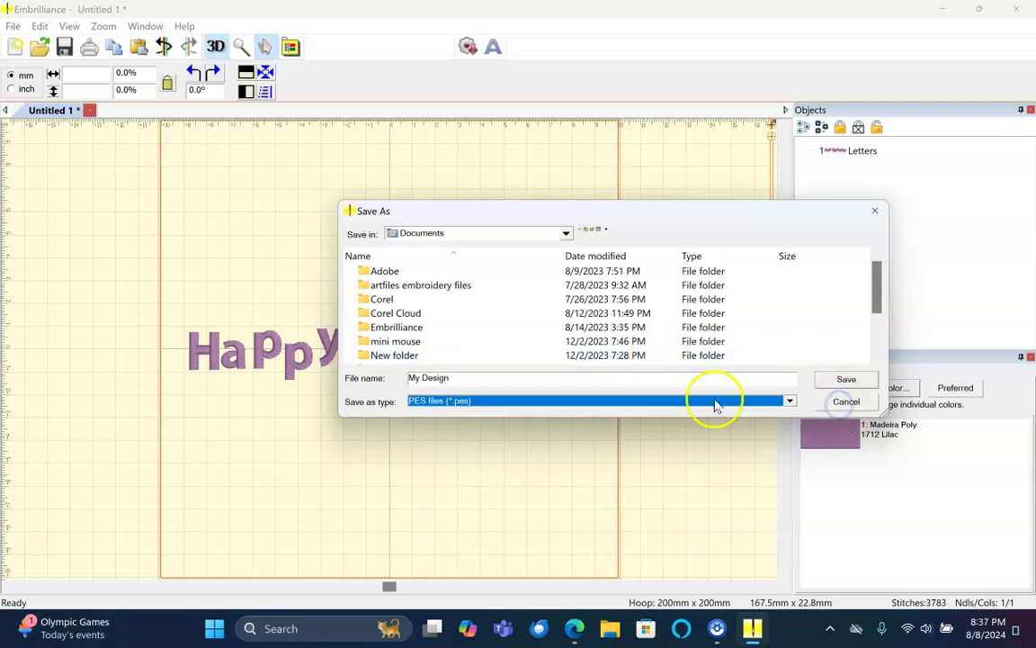
{"action": "left_click", "coordinate": [565, 236]}
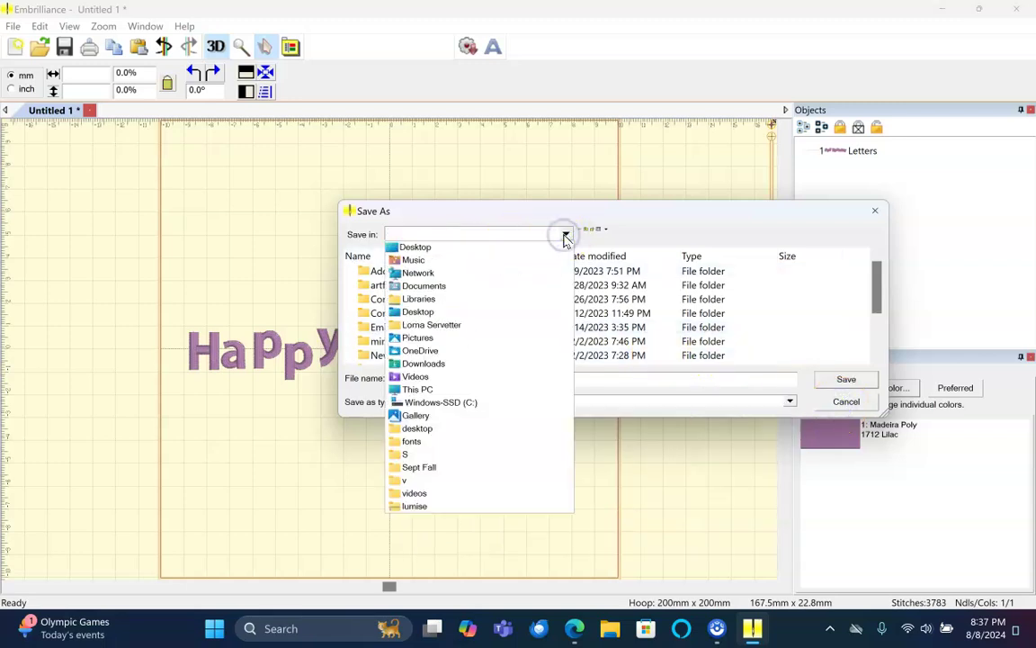
{"action": "left_click", "coordinate": [565, 236]}
{"action": "left_click", "coordinate": [841, 401]}
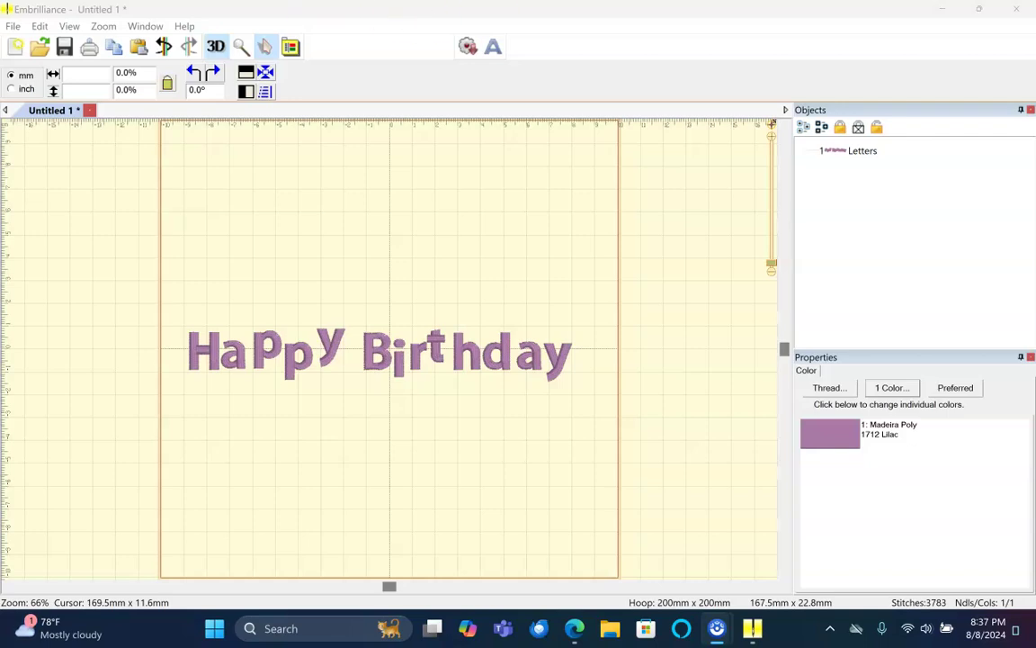
Open the desktop fonts folder and place it beside the Embrilliance window.
{"action": "left_click", "coordinate": [979, 14]}
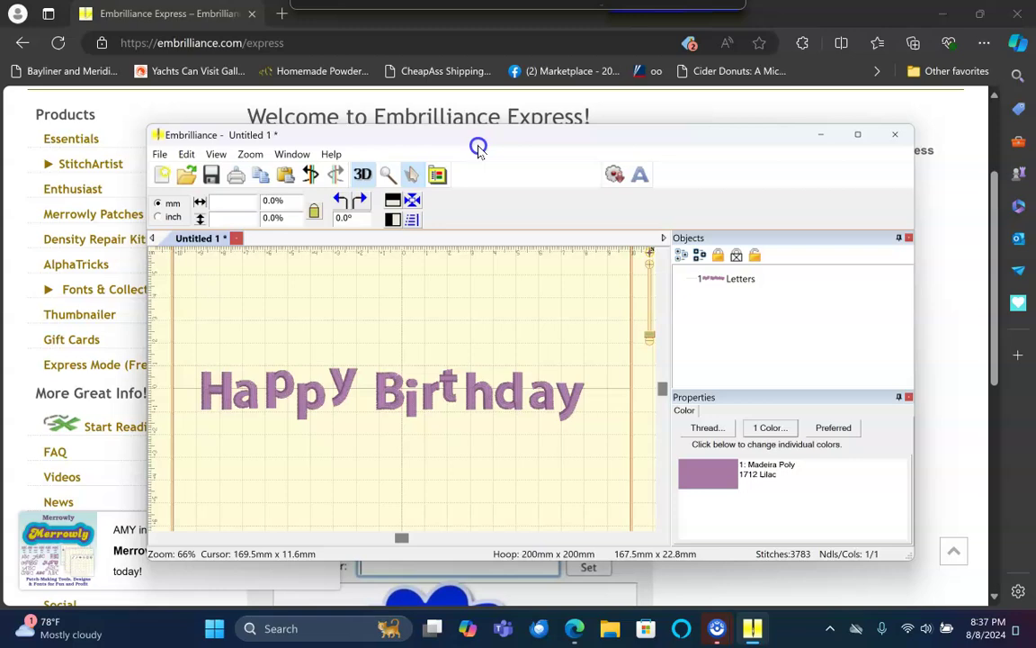
{"action": "double_click", "coordinate": [951, 12]}
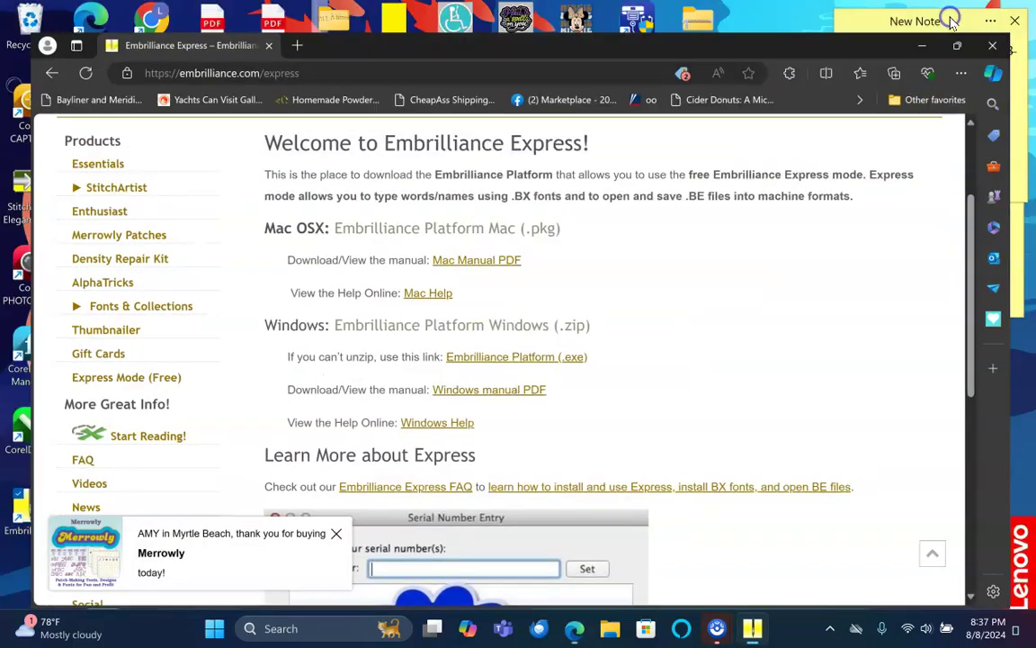
{"action": "left_click", "coordinate": [921, 45]}
{"action": "left_click_drag", "start_coordinate": [404, 138], "coordinate": [548, 117]}
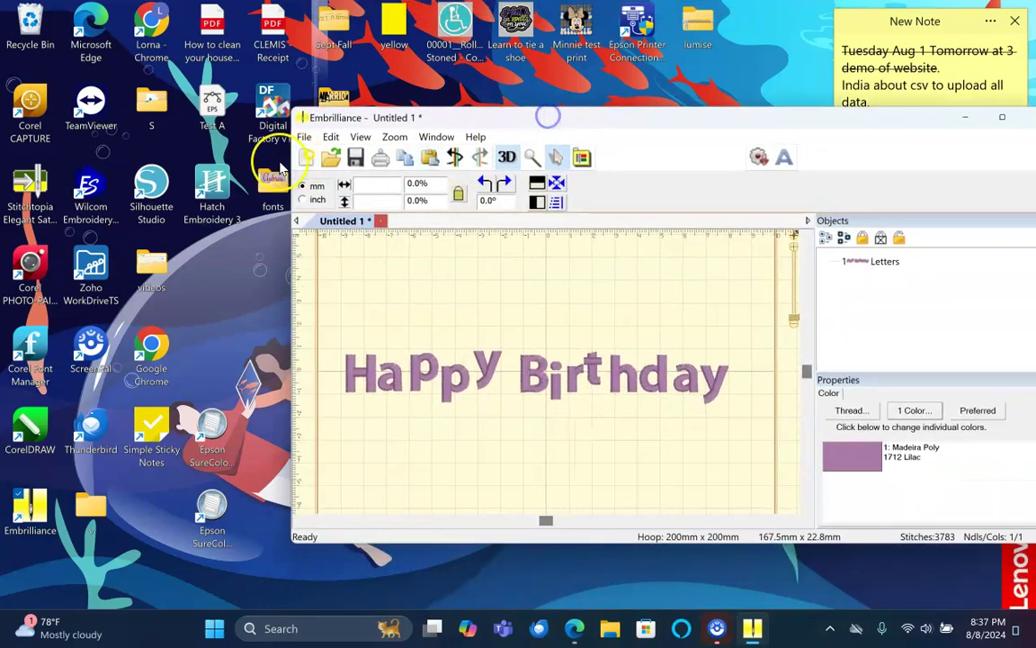
{"action": "left_click", "coordinate": [275, 186]}
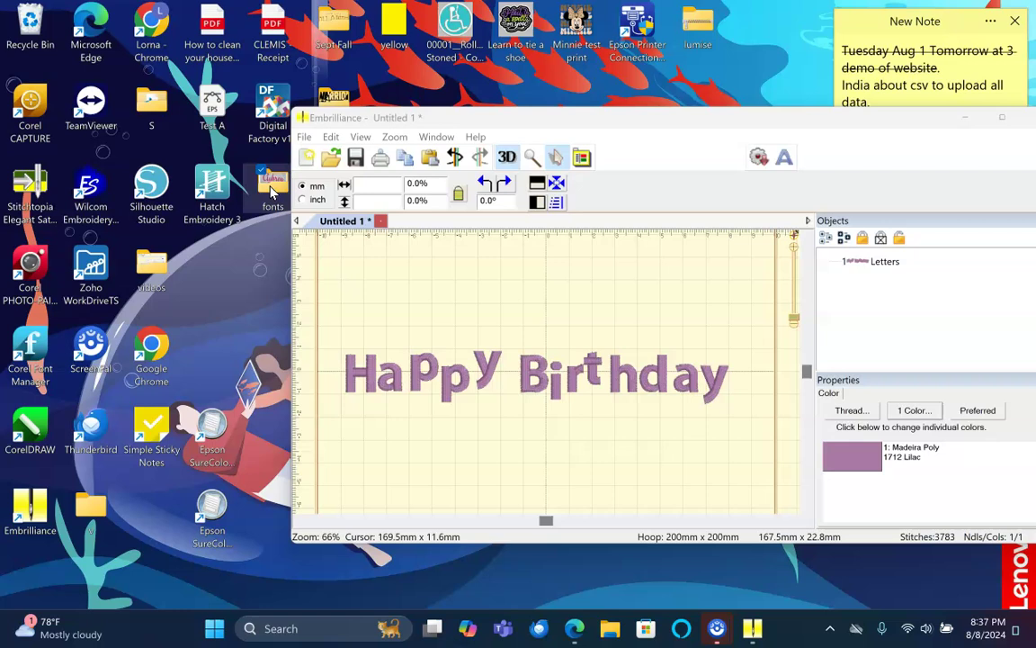
{"action": "double_click", "coordinate": [266, 186]}
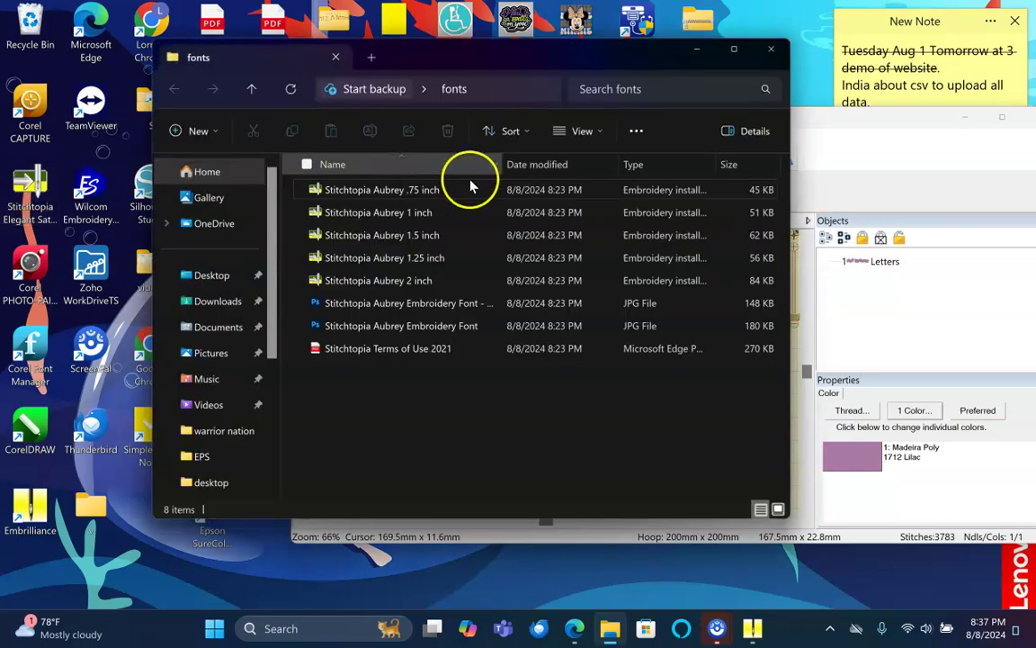
{"action": "left_click_drag", "start_coordinate": [572, 61], "coordinate": [316, 68]}
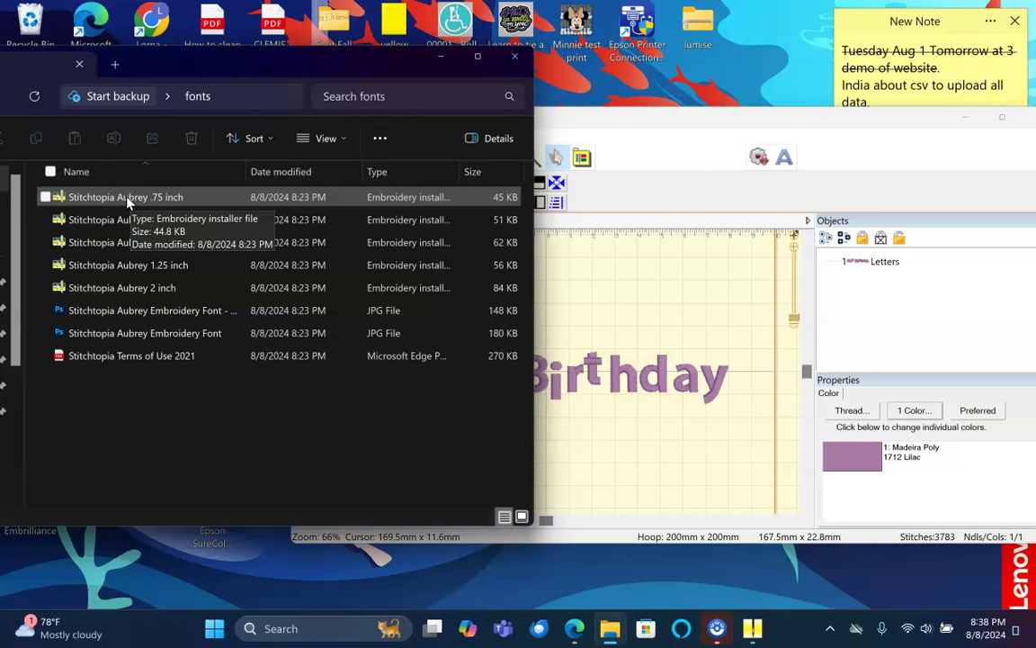
Install the Stitchtopia Aubrey .75, 1, 1.5 and 2 inch fonts by dropping them onto Embrilliance.
{"action": "left_click_drag", "start_coordinate": [127, 202], "coordinate": [630, 315]}
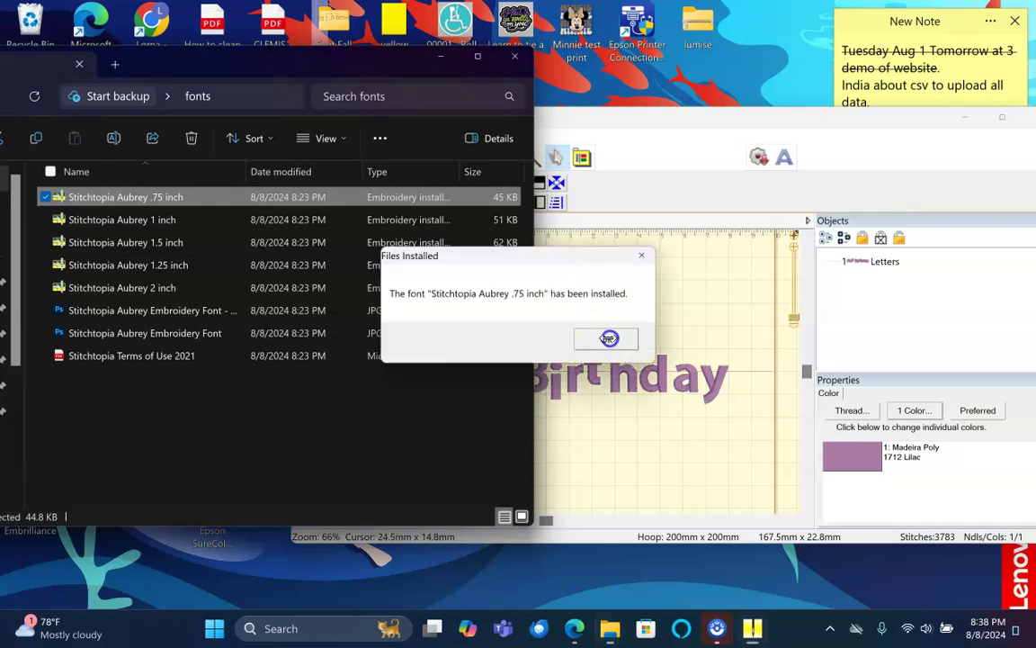
{"action": "left_click", "coordinate": [604, 336]}
{"action": "left_click_drag", "start_coordinate": [116, 218], "coordinate": [655, 302]}
{"action": "left_click", "coordinate": [596, 336]}
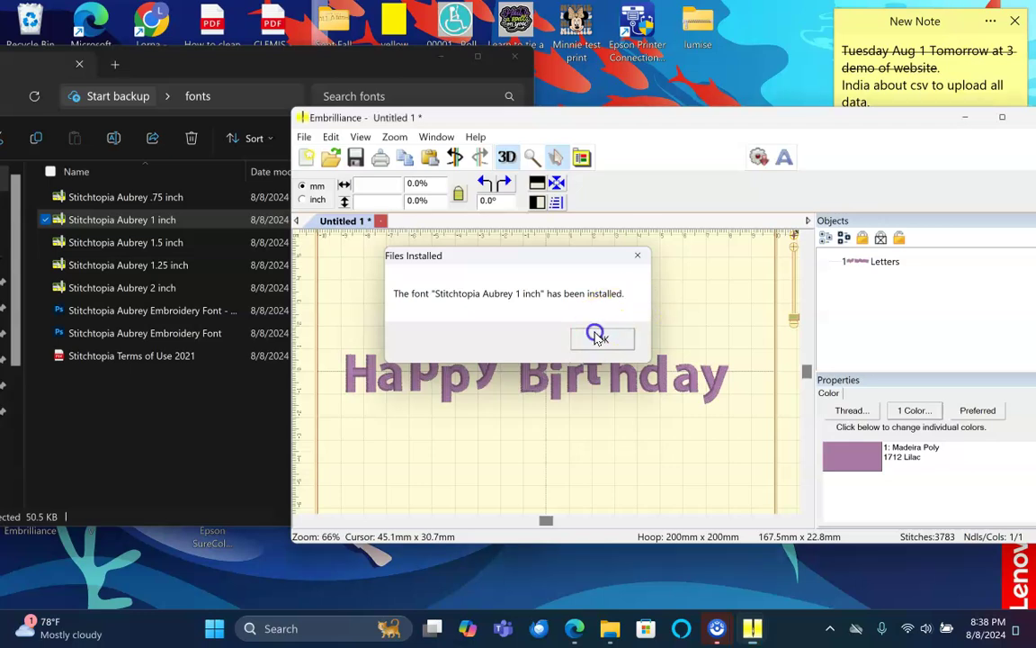
{"action": "left_click_drag", "start_coordinate": [130, 240], "coordinate": [608, 316]}
{"action": "left_click", "coordinate": [602, 342]}
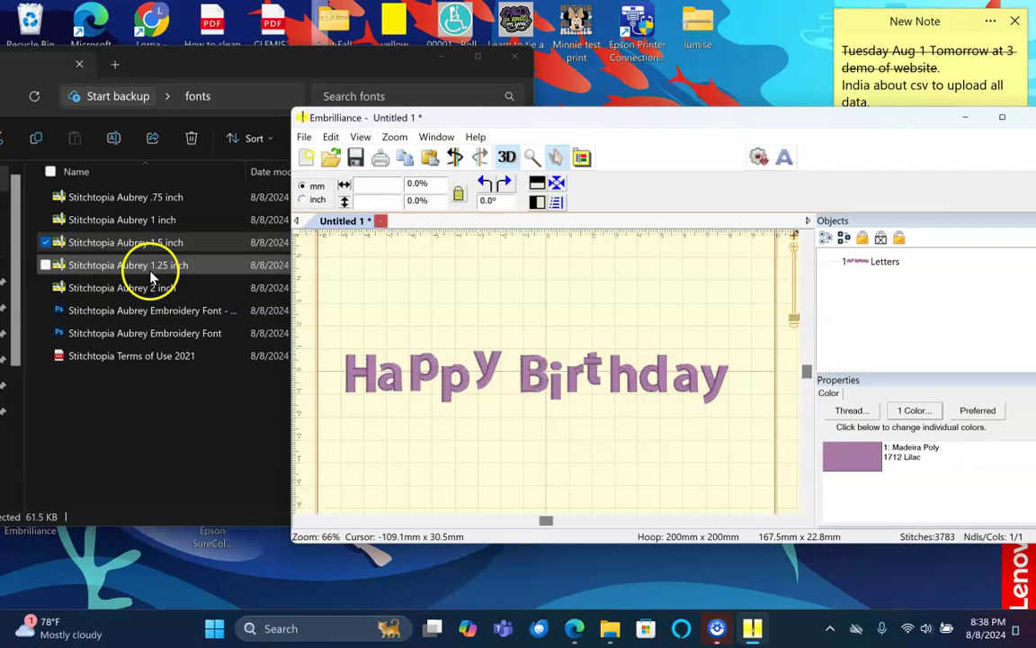
{"action": "left_click_drag", "start_coordinate": [153, 282], "coordinate": [648, 321]}
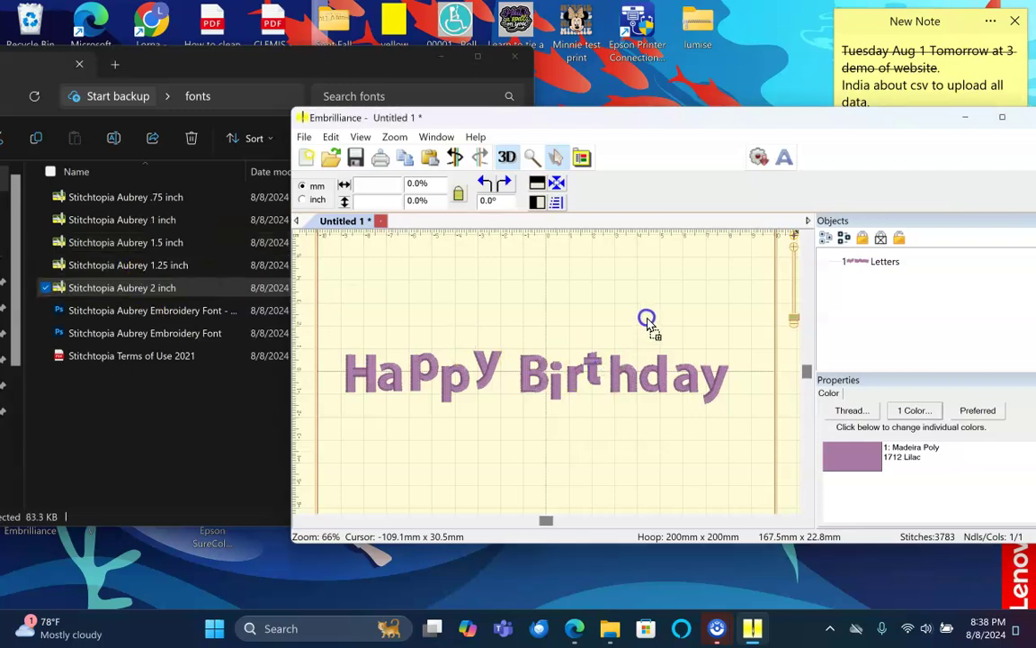
{"action": "left_click", "coordinate": [601, 339]}
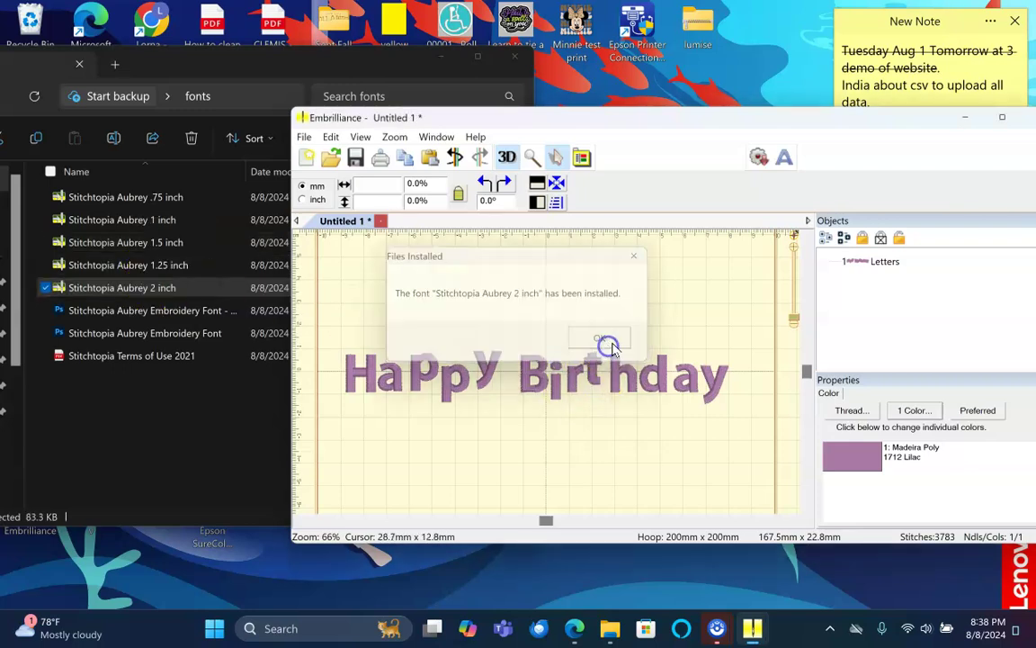
{"action": "left_click_drag", "start_coordinate": [725, 115], "coordinate": [588, 79]}
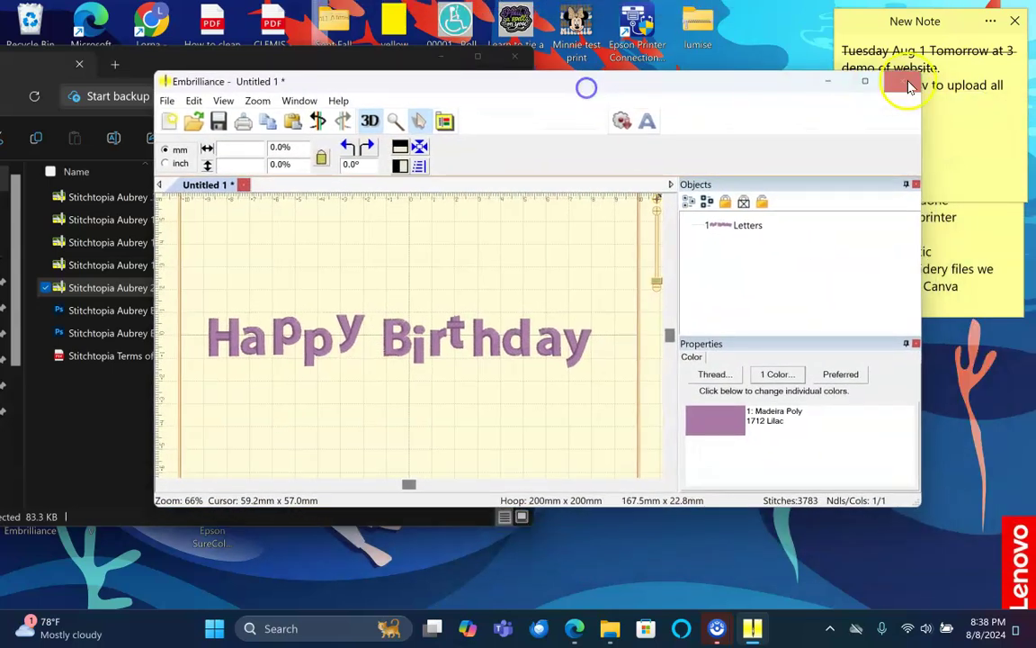
{"action": "left_click", "coordinate": [868, 84]}
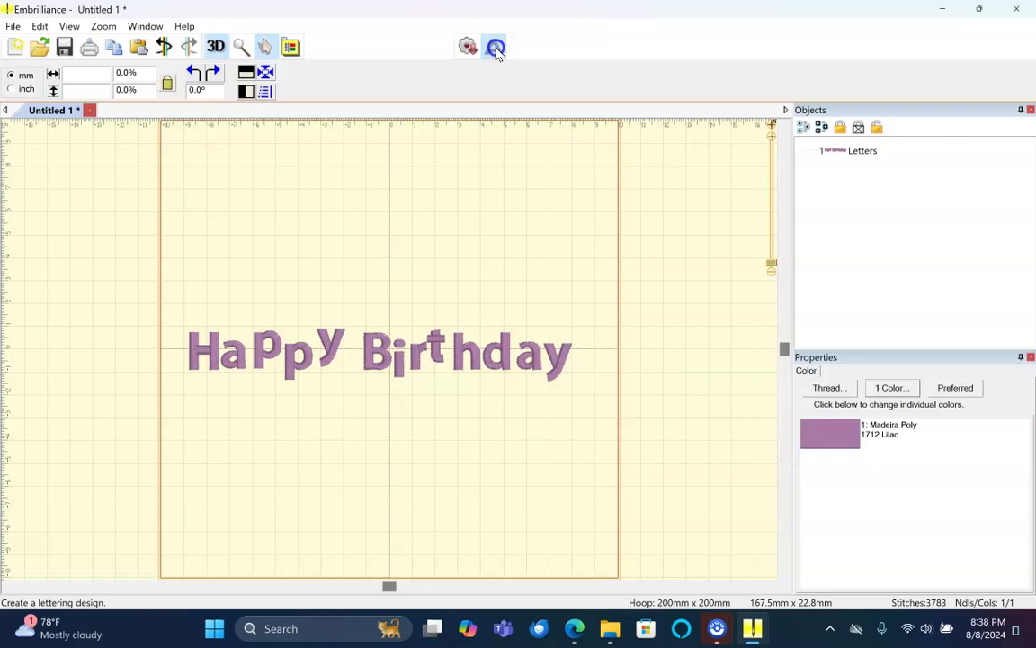
Add 'love' in Stitchtopia Aubrey 2 inch script and place it beneath Happy Birthday.
{"action": "left_click", "coordinate": [493, 48]}
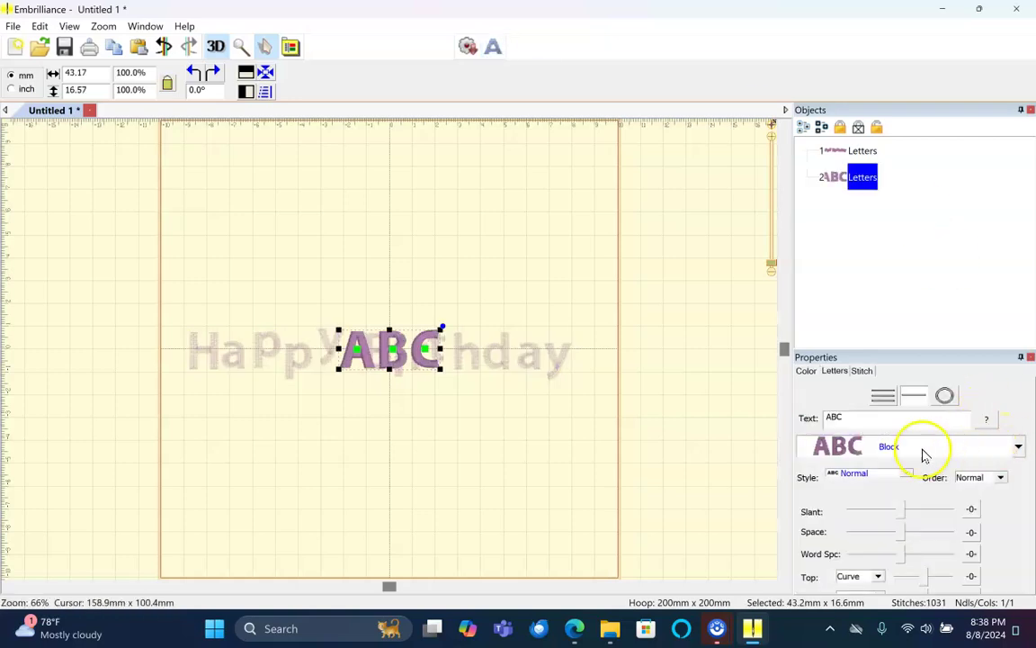
{"action": "left_click", "coordinate": [1019, 450]}
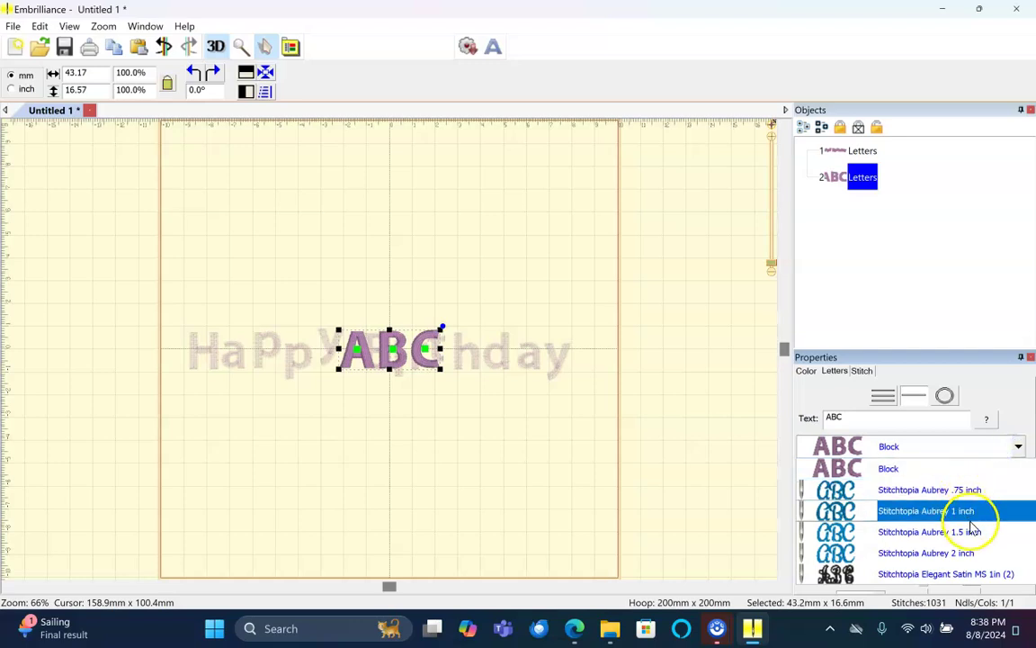
{"action": "left_click", "coordinate": [922, 553]}
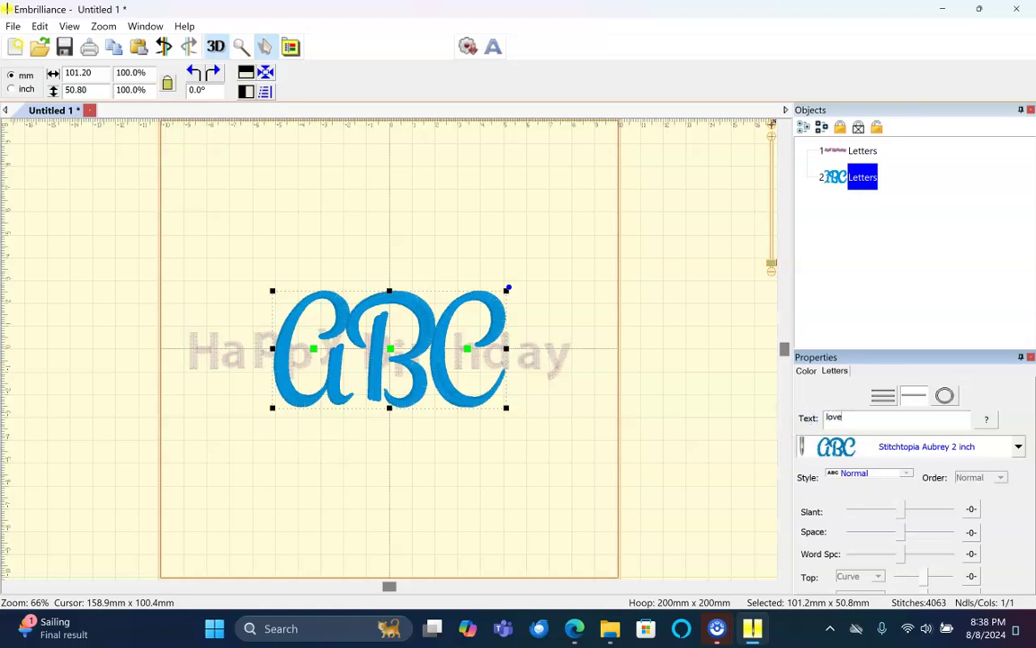
{"action": "key", "text": "Return"}
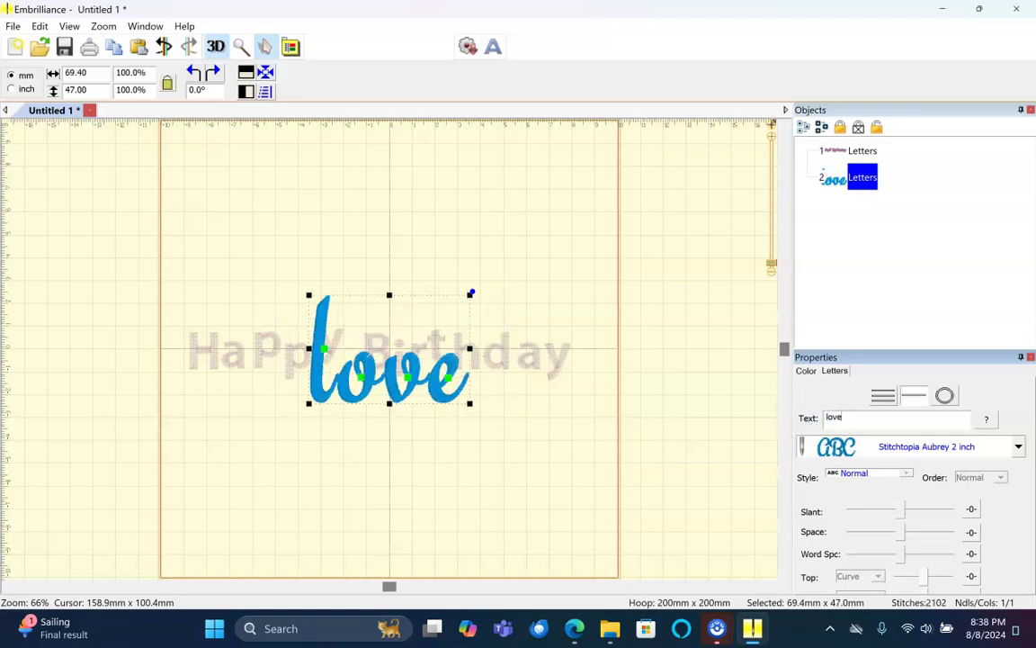
{"action": "left_click_drag", "start_coordinate": [394, 377], "coordinate": [381, 456]}
{"action": "left_click", "coordinate": [464, 478]}
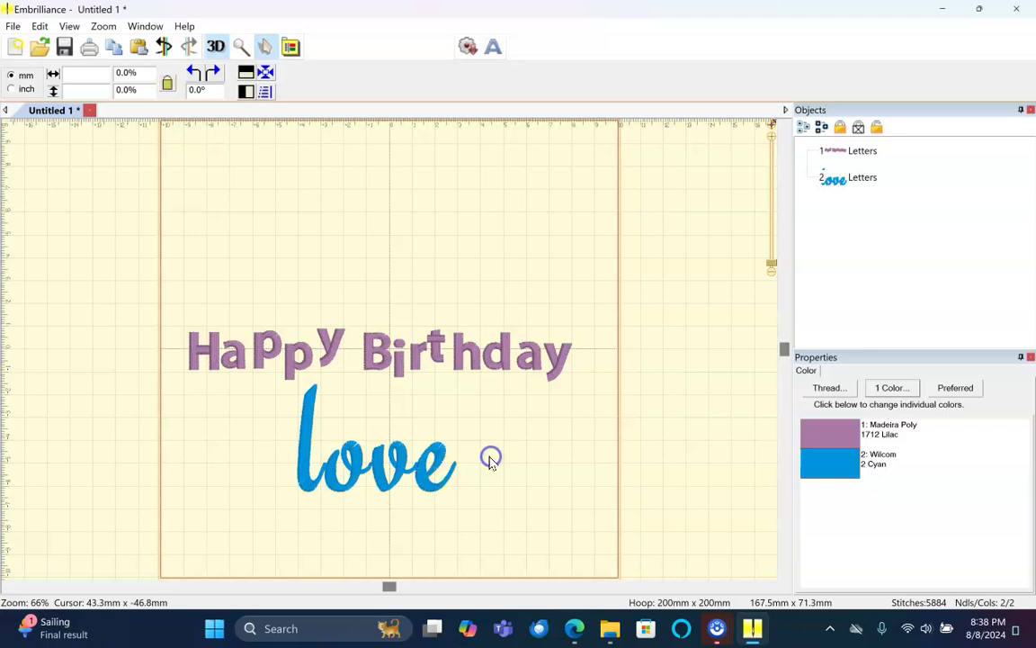
Move the 'o' and 'e' of 'love' individually so the word sits tighter.
{"action": "left_click", "coordinate": [455, 450]}
{"action": "left_click", "coordinate": [495, 394]}
{"action": "left_click", "coordinate": [349, 429]}
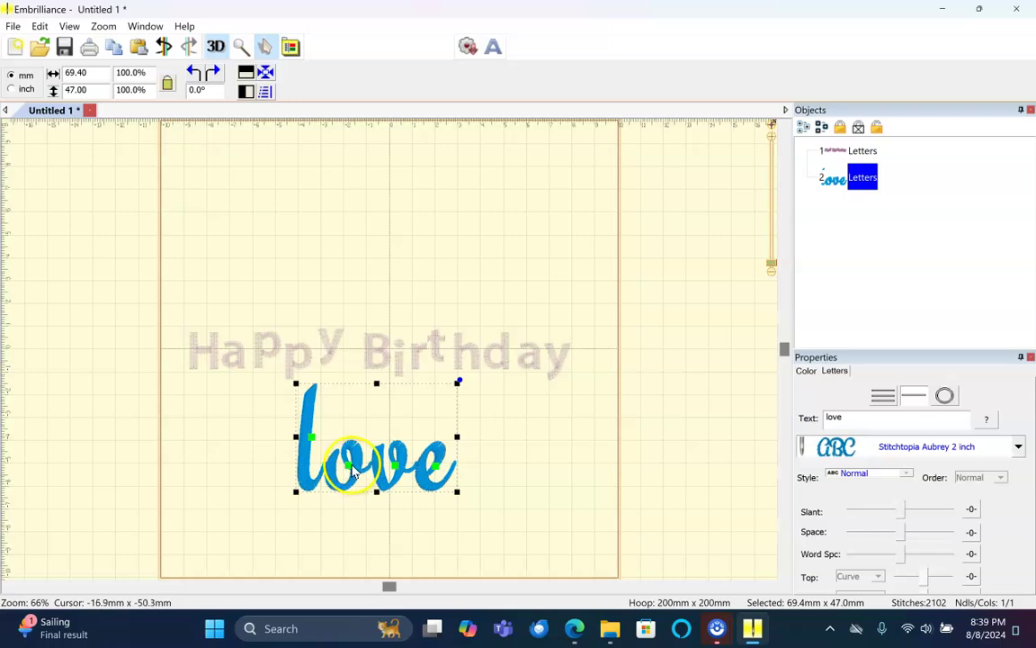
{"action": "left_click", "coordinate": [351, 470]}
{"action": "left_click_drag", "start_coordinate": [346, 466], "coordinate": [353, 472]}
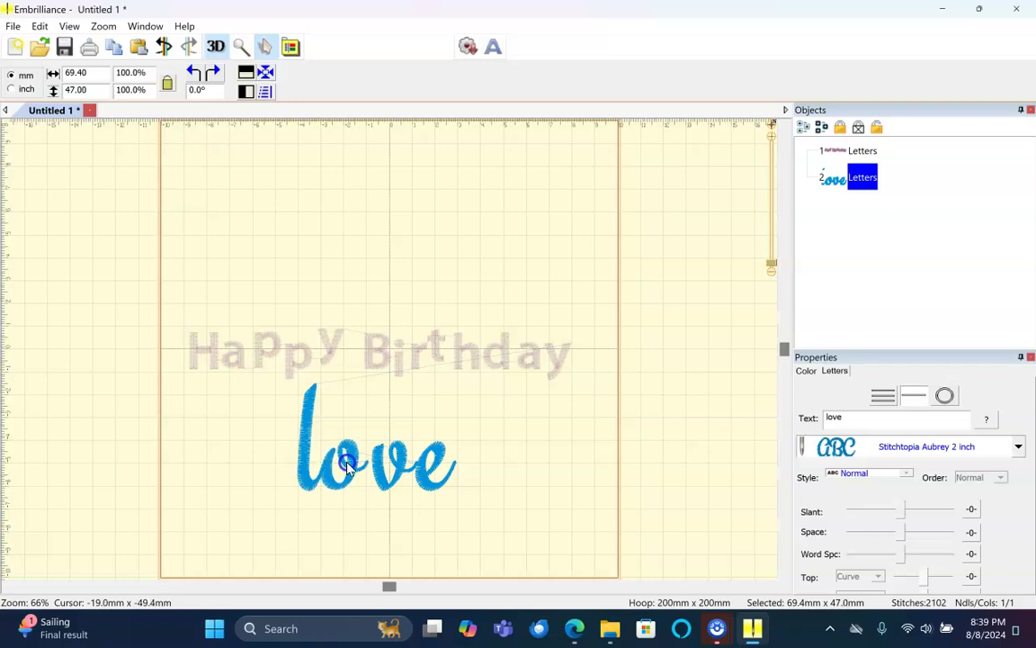
{"action": "left_click_drag", "start_coordinate": [348, 467], "coordinate": [426, 465]}
{"action": "left_click", "coordinate": [483, 468]}
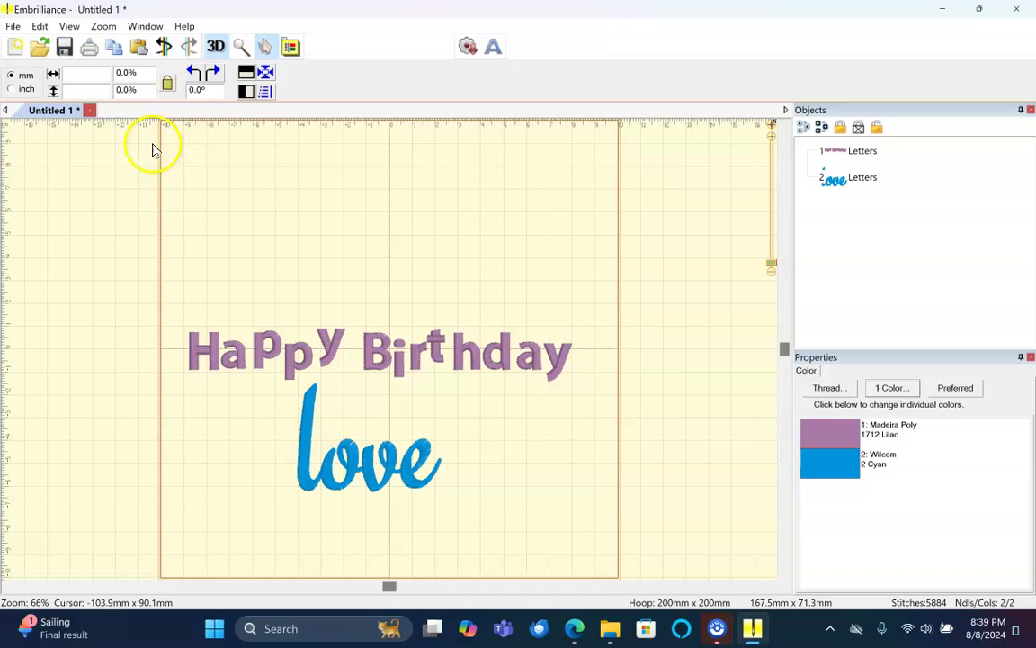
{"action": "left_click", "coordinate": [14, 27]}
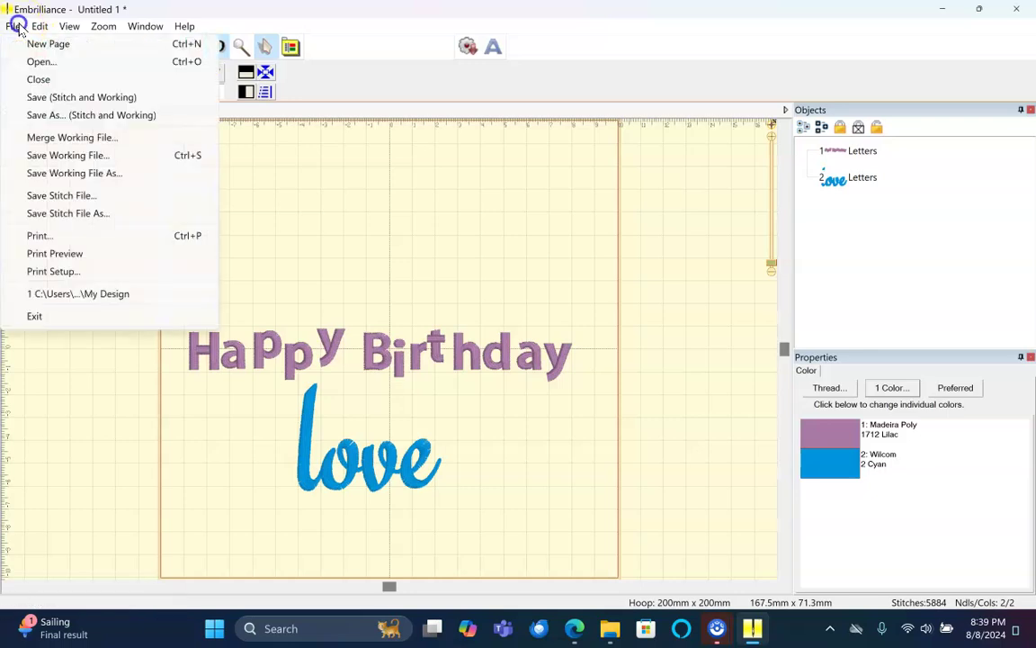
{"action": "left_click", "coordinate": [79, 115]}
{"action": "left_click", "coordinate": [474, 401]}
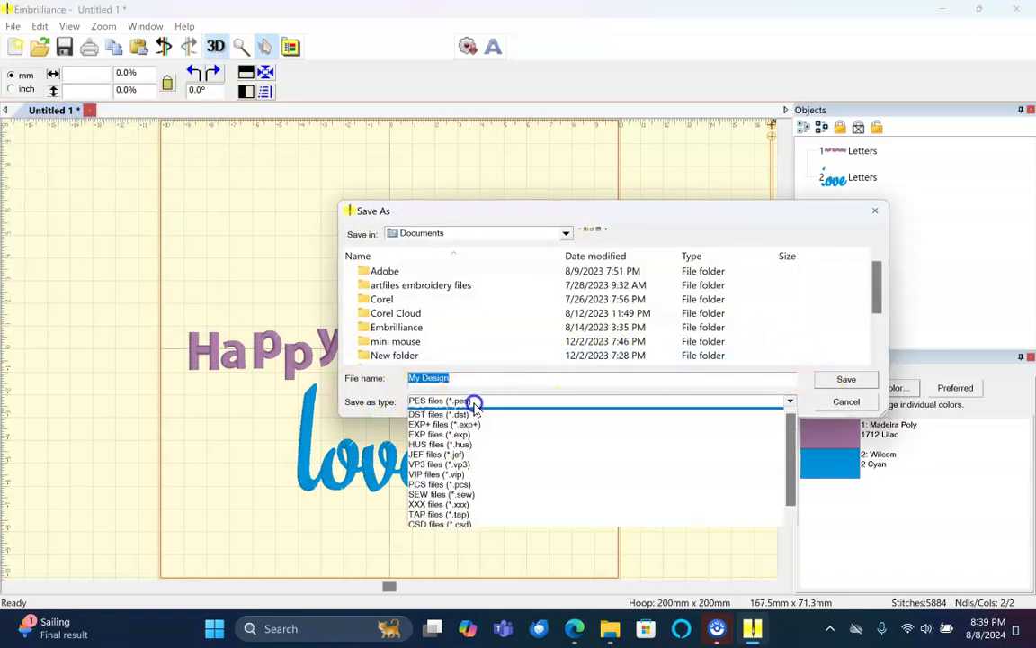
{"action": "left_click", "coordinate": [850, 405]}
{"action": "left_click", "coordinate": [843, 403]}
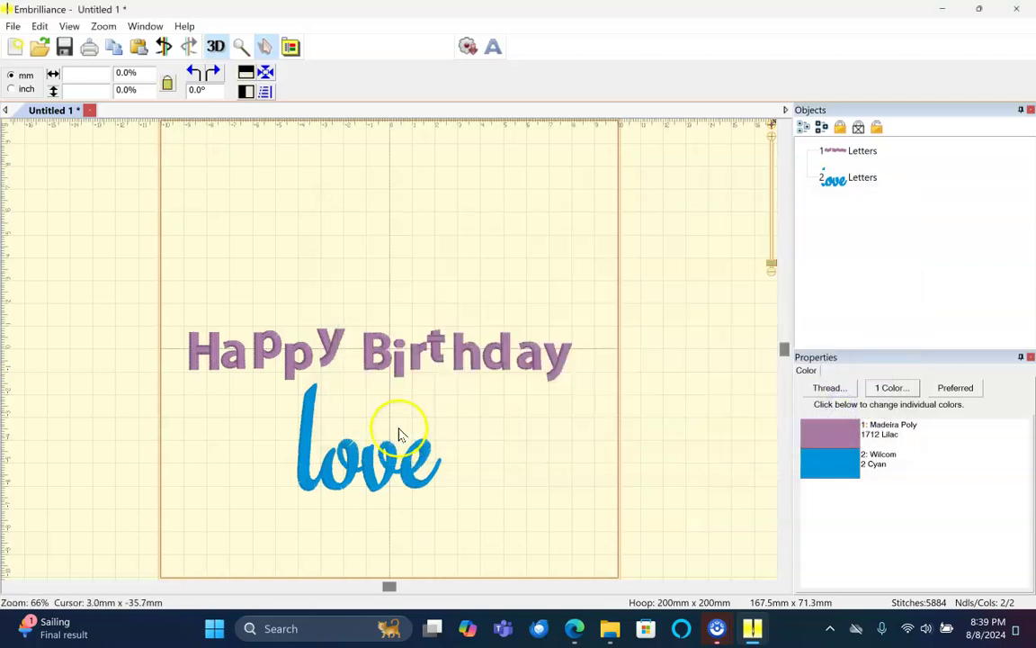